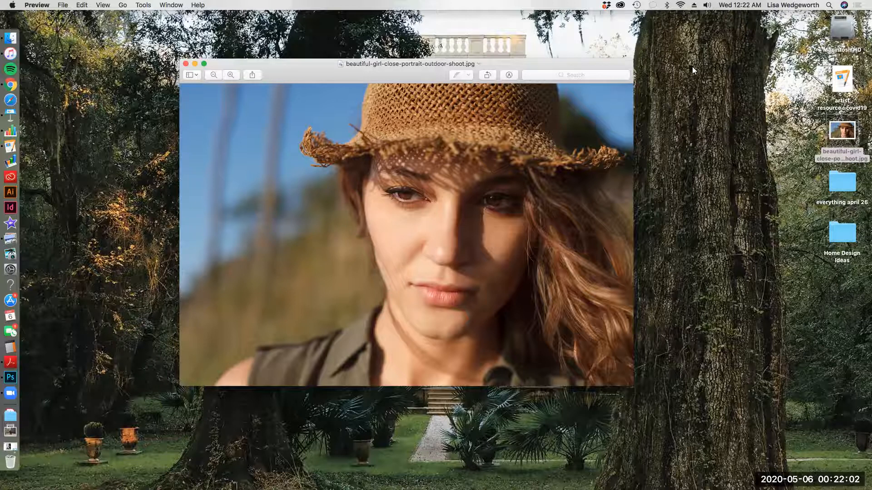
mouse_move(575, 64)
left_mouse_down()
mouse_move(590, 77)
mouse_move(581, 80)
left_mouse_up()
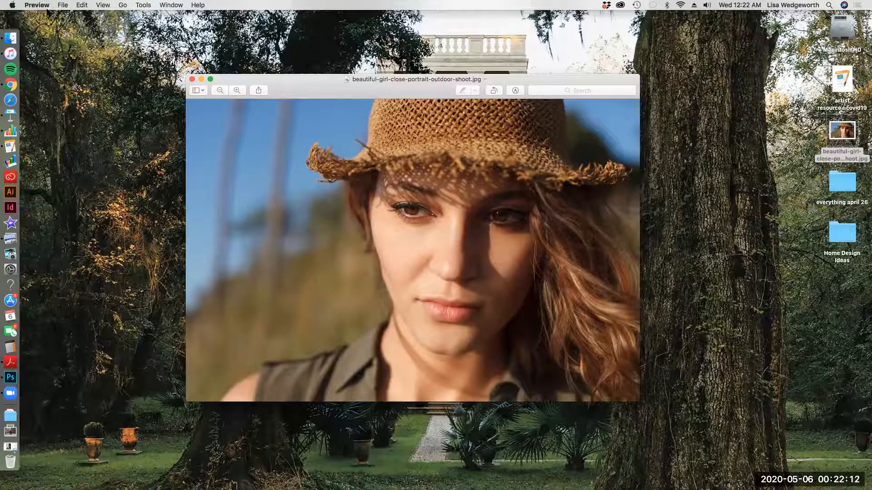
left_click_drag(328, 85, 313, 84)
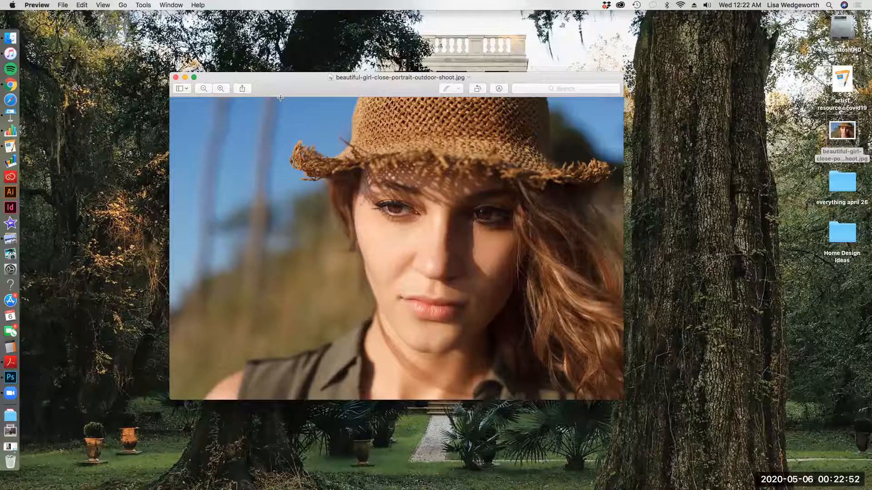
left_click_drag(270, 98, 612, 392)
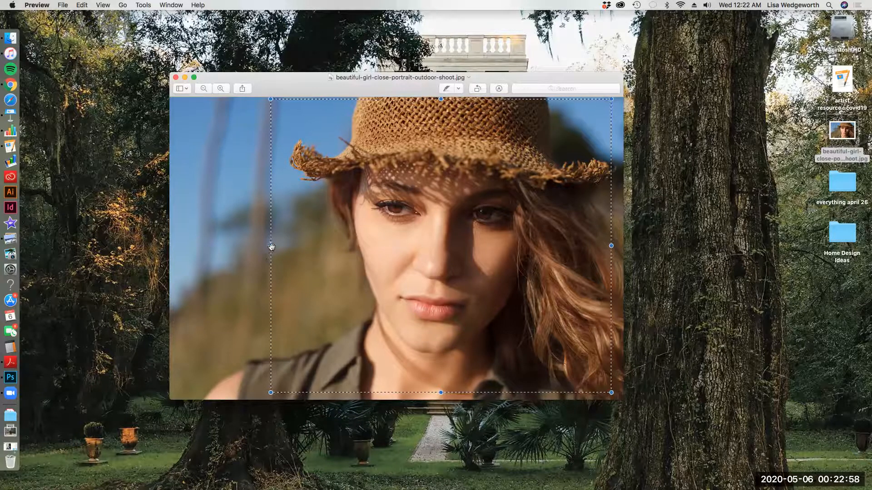
left_click_drag(271, 245, 310, 246)
left_click_drag(611, 246, 607, 246)
- Select a rectangle around the woman's face, excluding the outer ends of the hat brim, and crop the photo to about 1.8 by 2.2 inches
left_click_drag(276, 101, 594, 391)
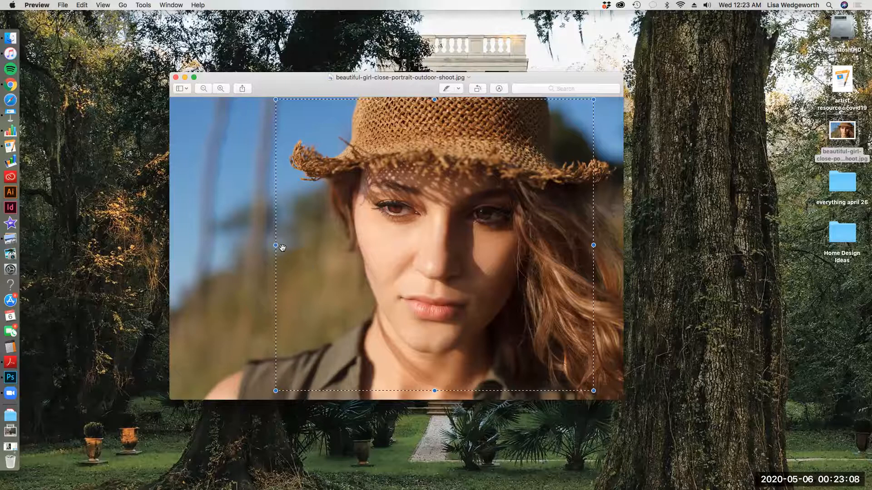
left_click_drag(275, 244, 330, 247)
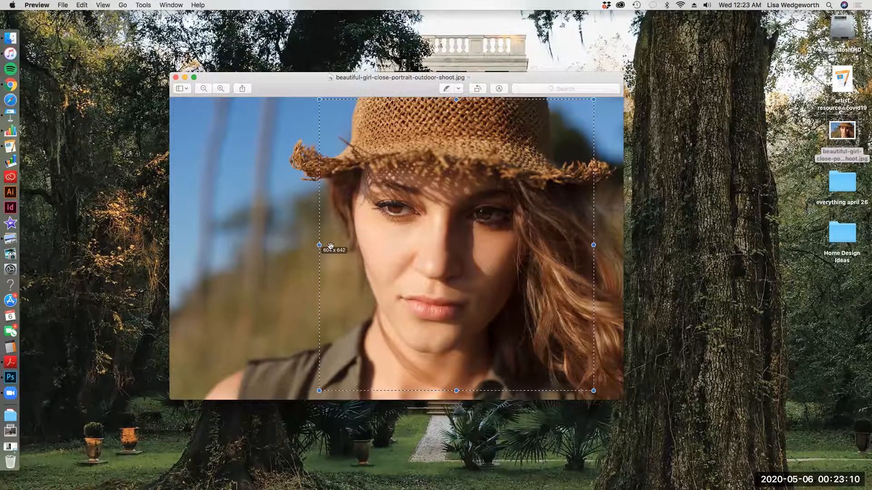
left_click_drag(593, 245, 573, 246)
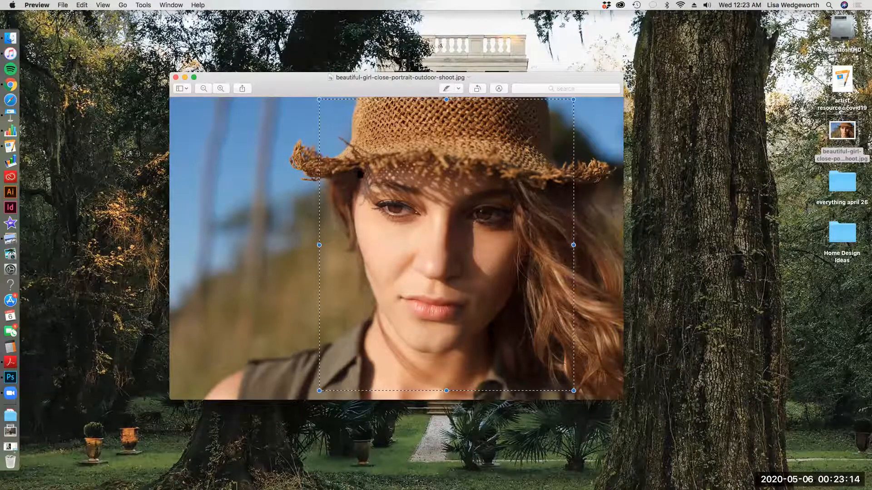
mouse_move(319, 246)
left_mouse_down()
mouse_move(380, 247)
mouse_move(308, 247)
mouse_move(317, 247)
left_mouse_up()
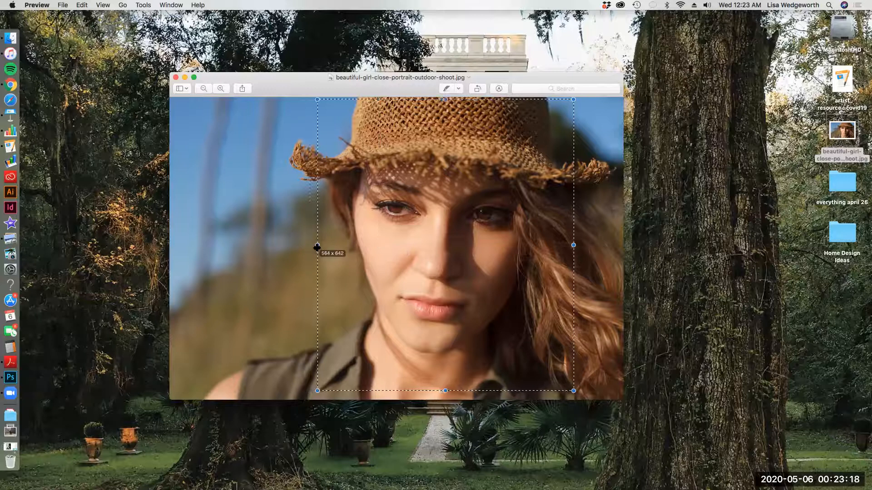
left_click_drag(445, 391, 446, 399)
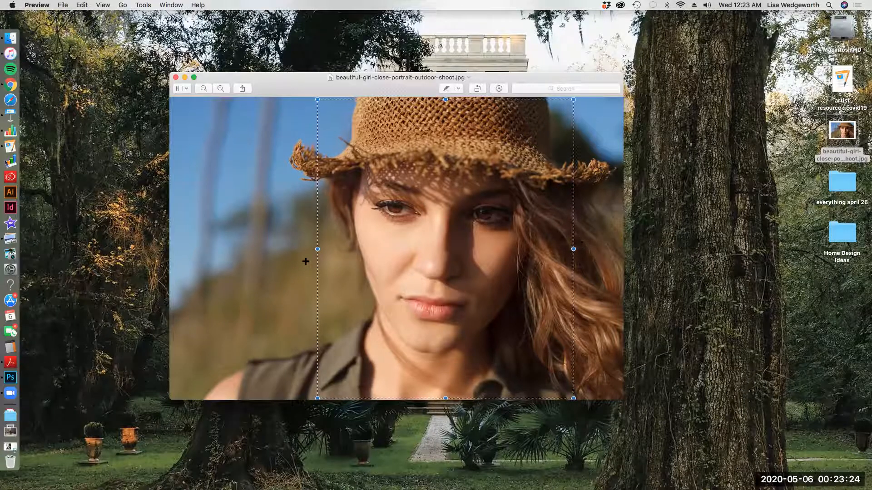
left_click_drag(318, 249, 332, 249)
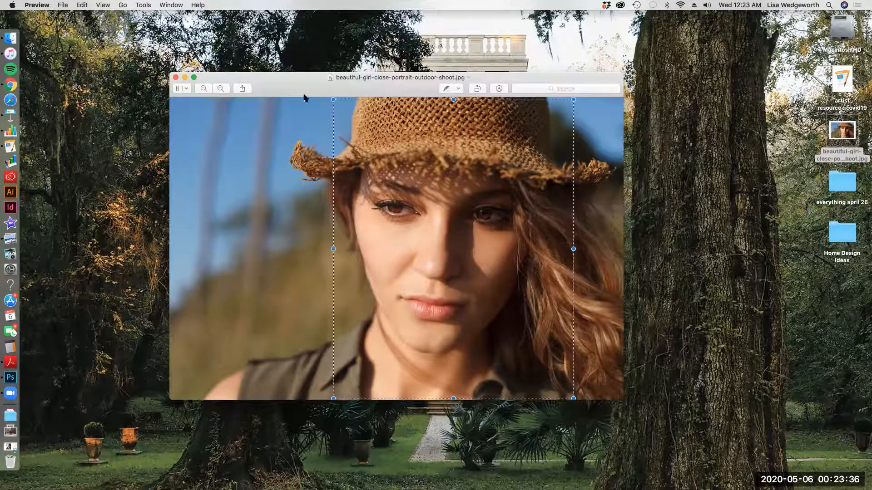
left_click(143, 5)
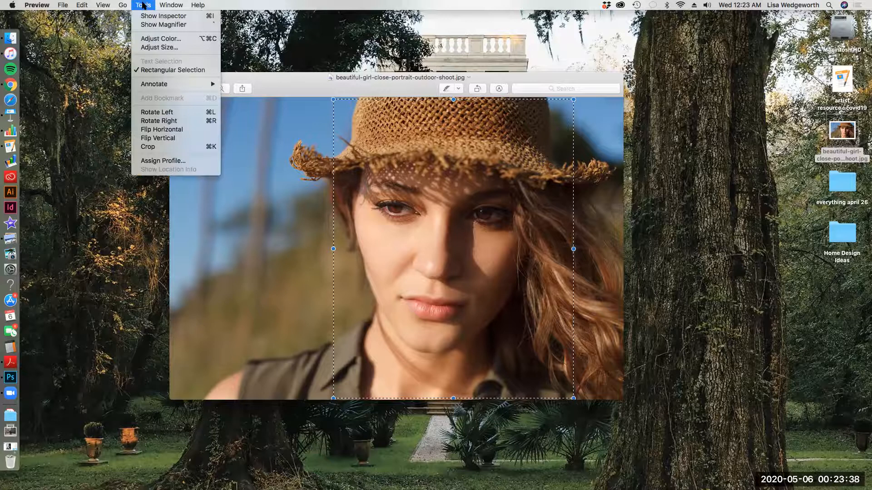
left_click(146, 146)
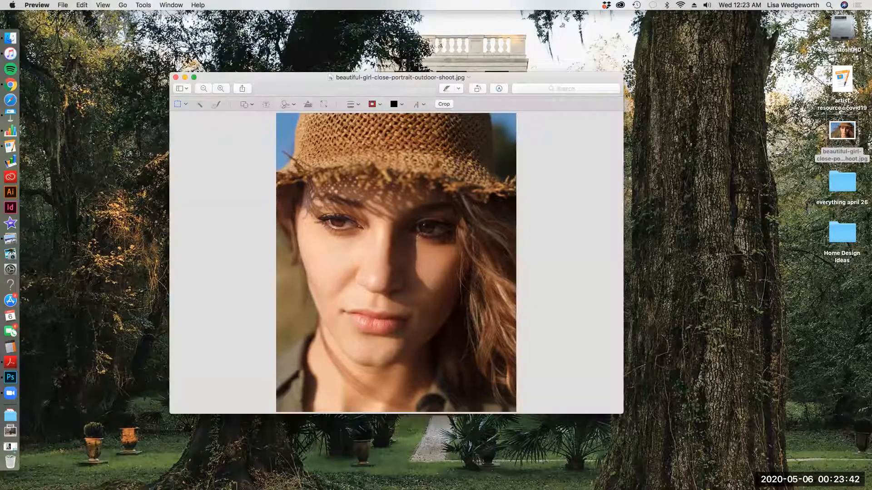
- Convert the cropped portrait to black and white by reducing the saturation to its minimum in Adjust Color
left_click_drag(285, 84, 277, 59)
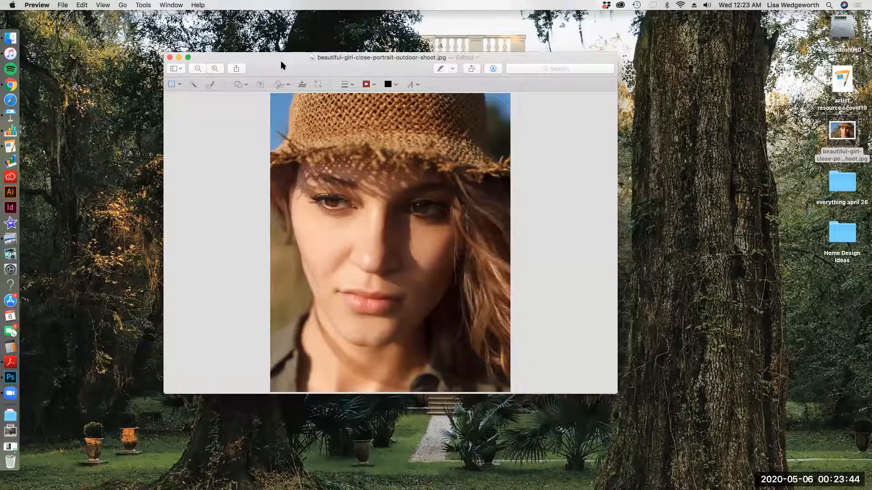
left_click(142, 5)
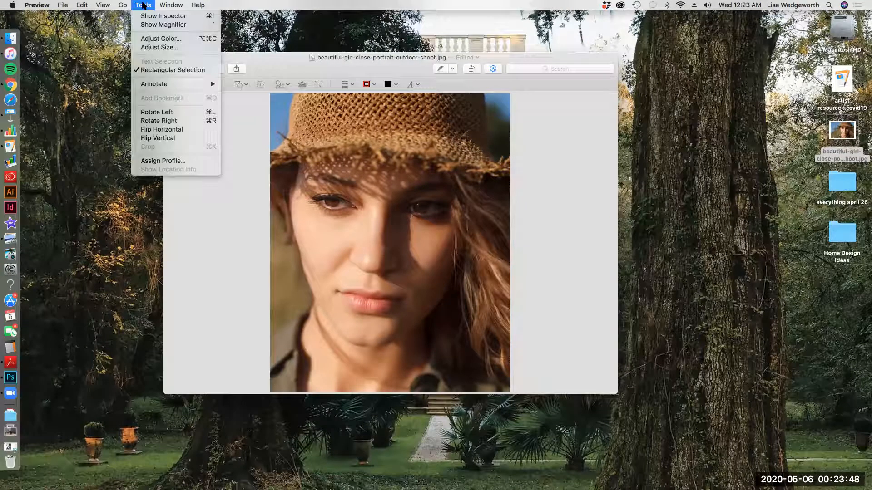
left_click(146, 40)
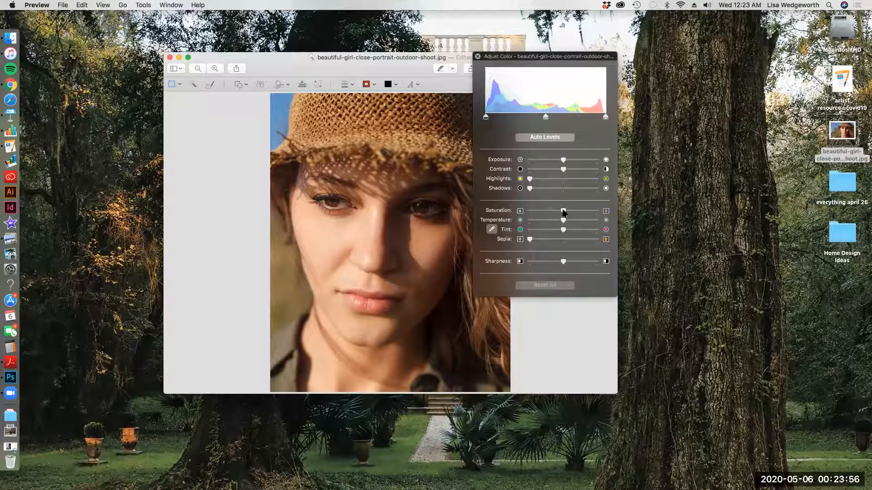
left_click_drag(563, 212, 528, 213)
left_click_drag(541, 56, 676, 64)
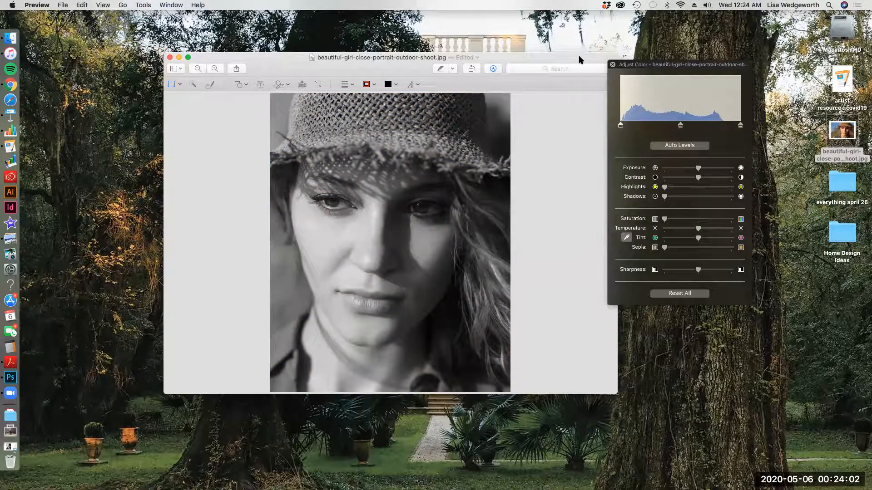
left_click_drag(579, 59, 547, 59)
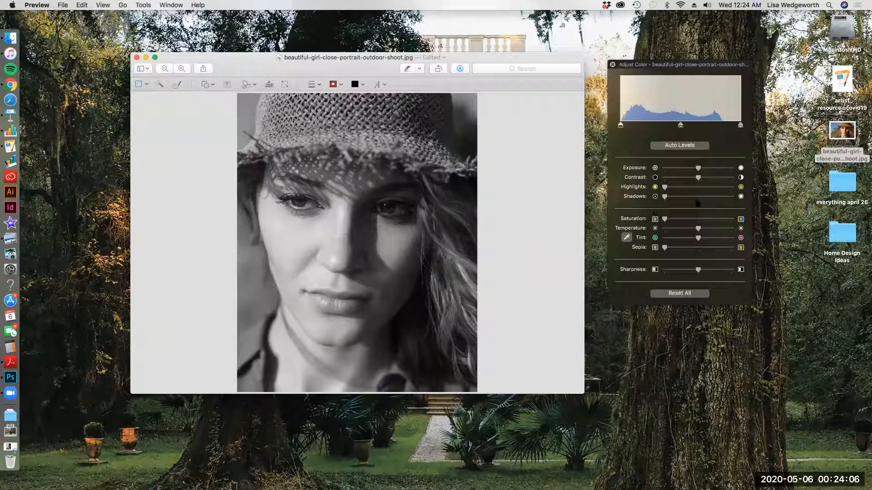
- Raise the portrait's contrast slightly and close the color adjustments
mouse_move(698, 170)
left_mouse_down()
mouse_move(721, 171)
mouse_move(672, 178)
mouse_move(705, 181)
left_mouse_up()
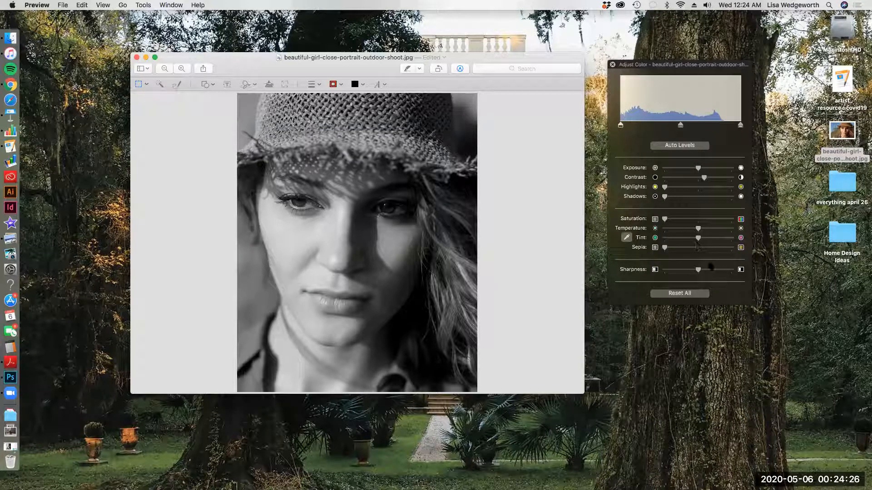
left_click(613, 65)
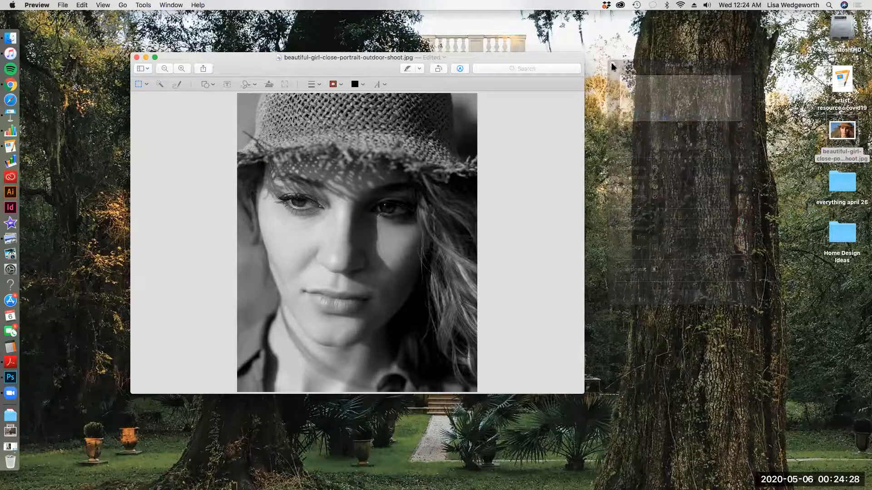
left_click_drag(531, 57, 569, 52)
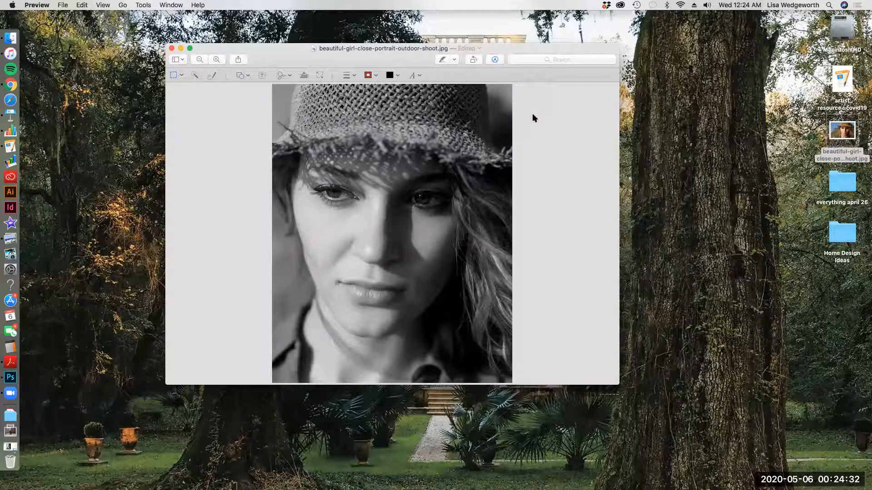
- Scale the portrait proportionally to a height of 19 inches and close the image
left_click(142, 5)
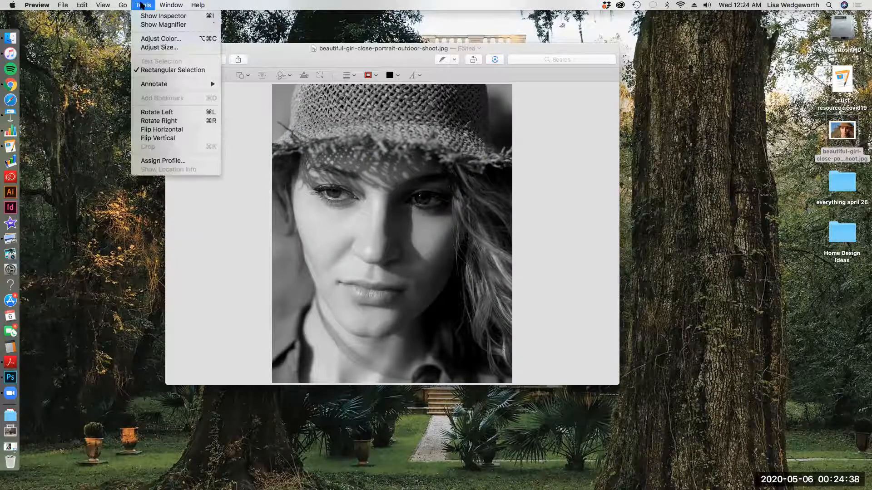
left_click(157, 47)
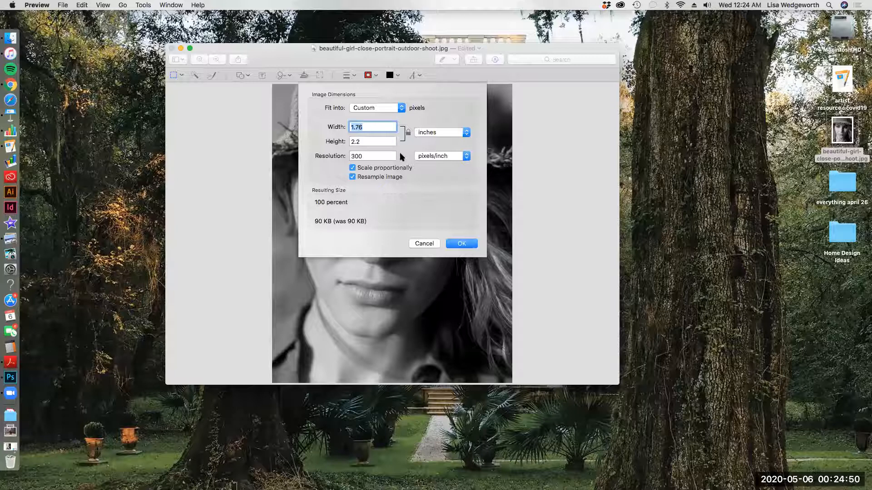
key("Tab")
type("19")
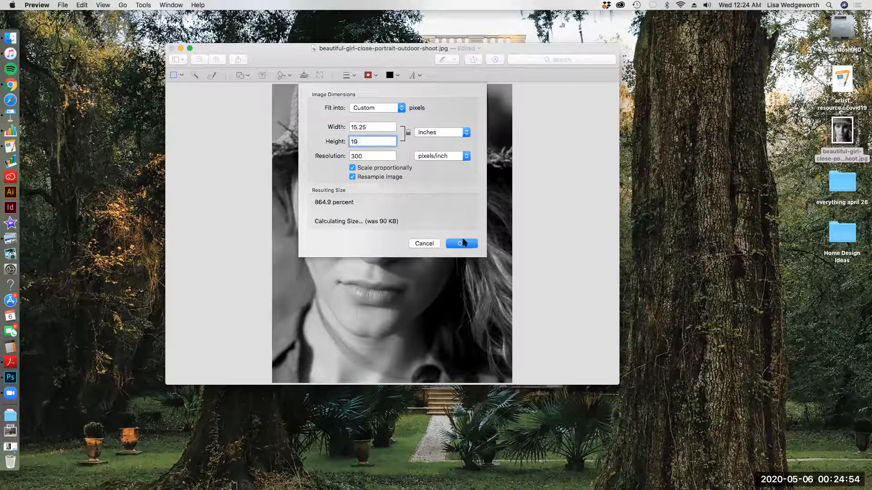
left_click(466, 244)
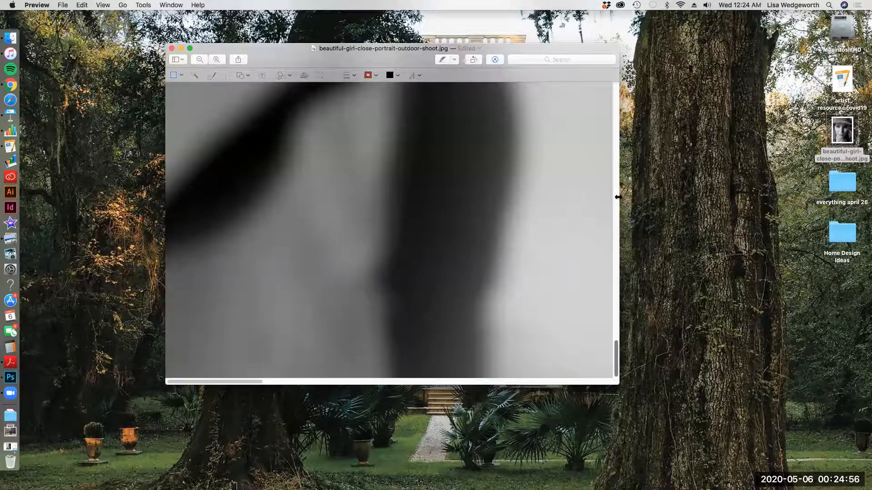
left_click(172, 48)
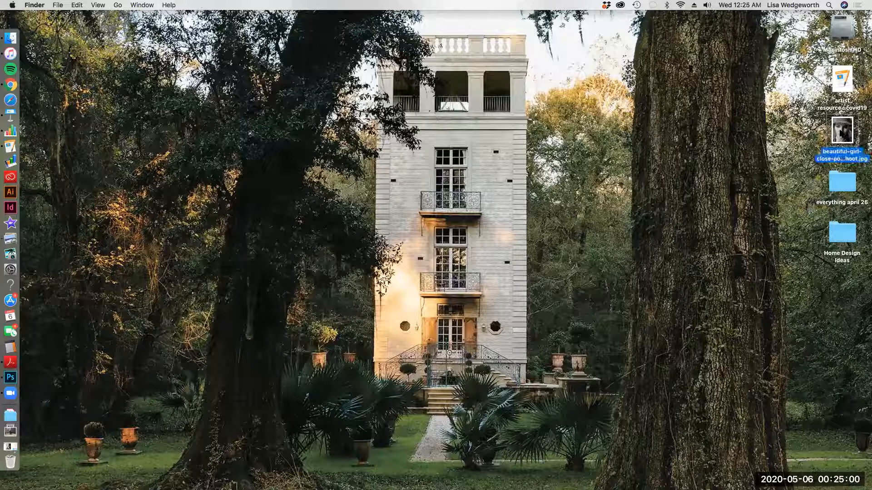
- Reopen the portrait from the desktop, scale it proportionally to a width of 14 inches, and close it
double_click(841, 133)
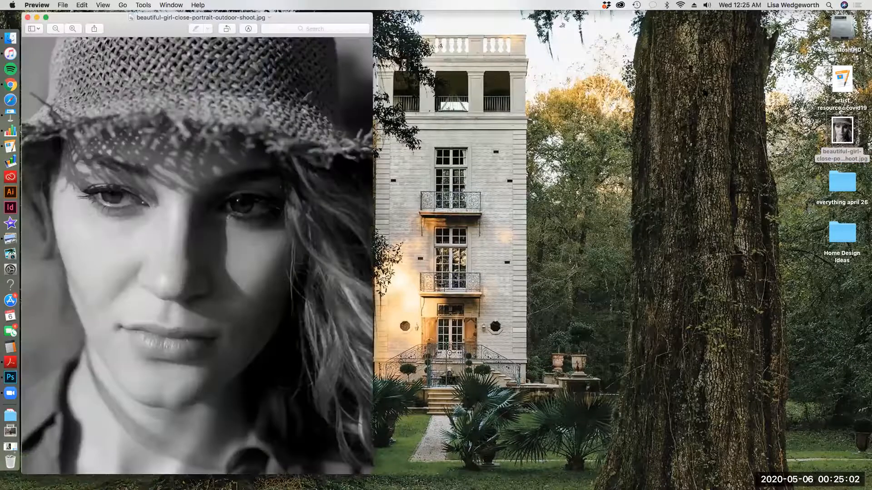
left_click_drag(350, 16, 570, 15)
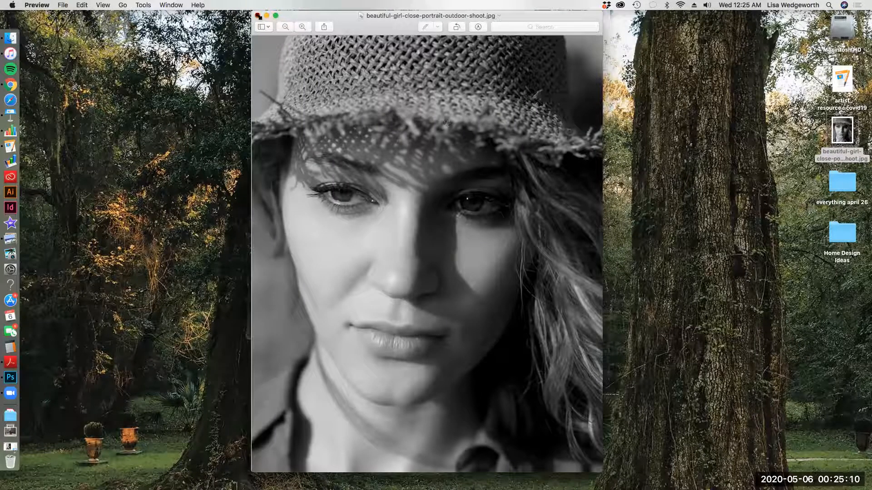
left_click(143, 6)
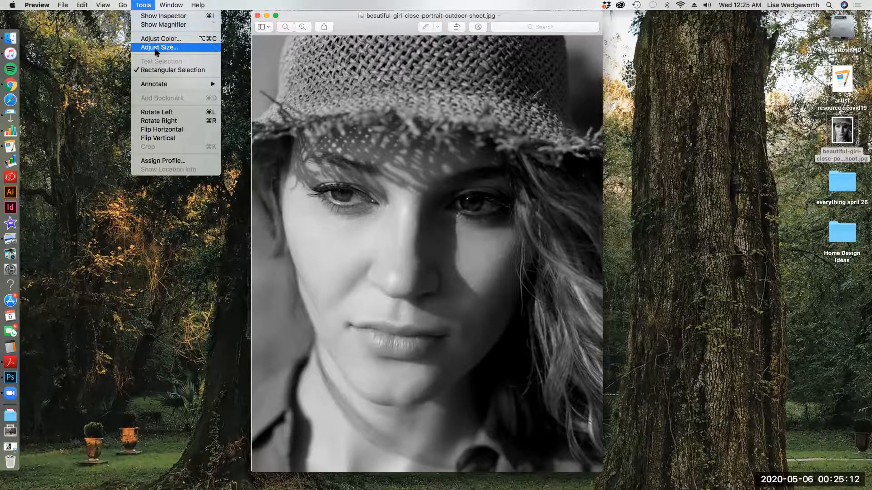
left_click(156, 52)
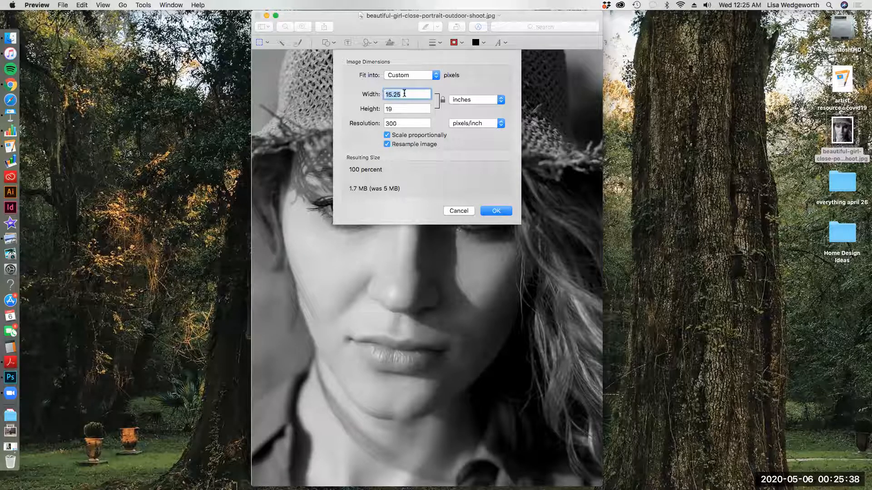
type("14")
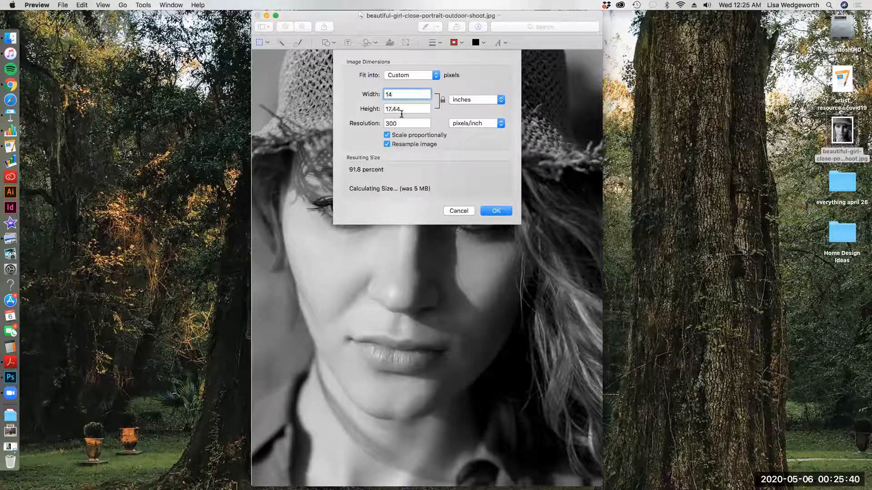
left_click(495, 211)
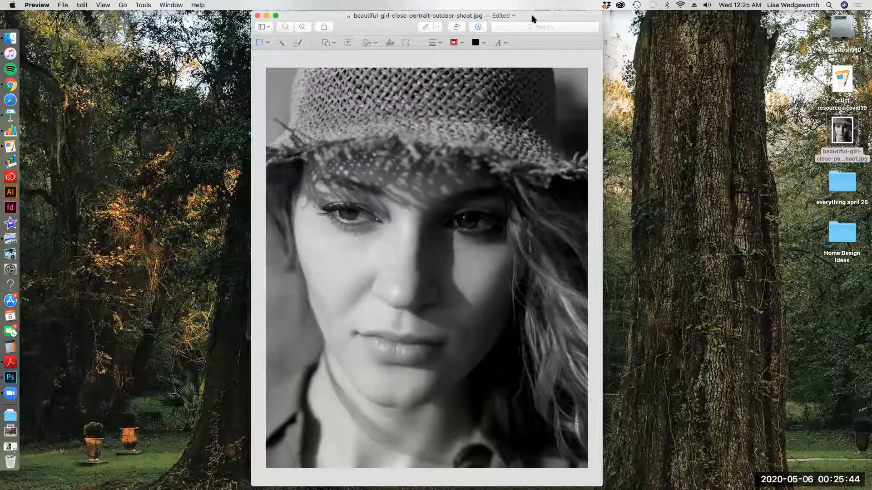
left_click(258, 17)
- Open the resized portrait from the desktop to check how it looks and close it again
left_click(838, 131)
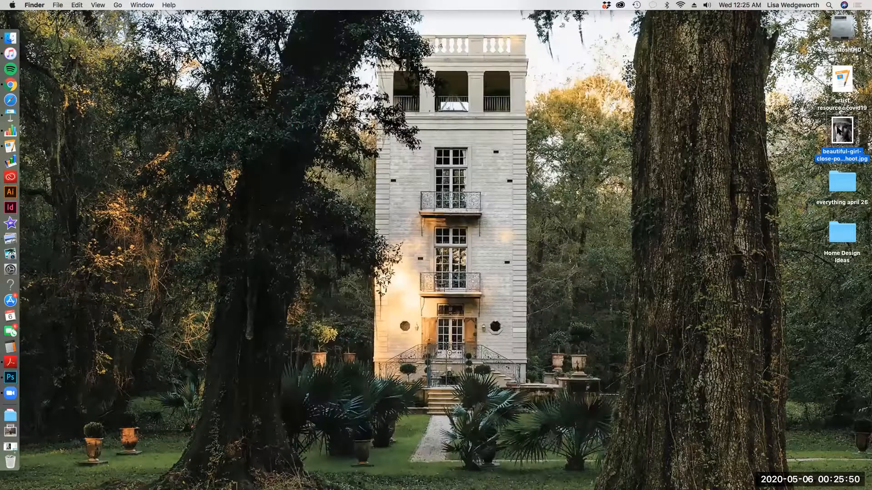
double_click(838, 131)
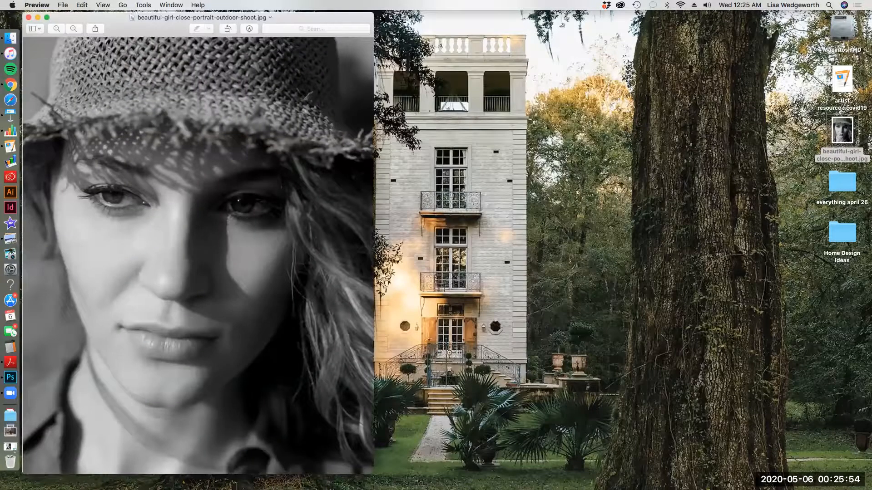
left_click_drag(331, 17, 551, 20)
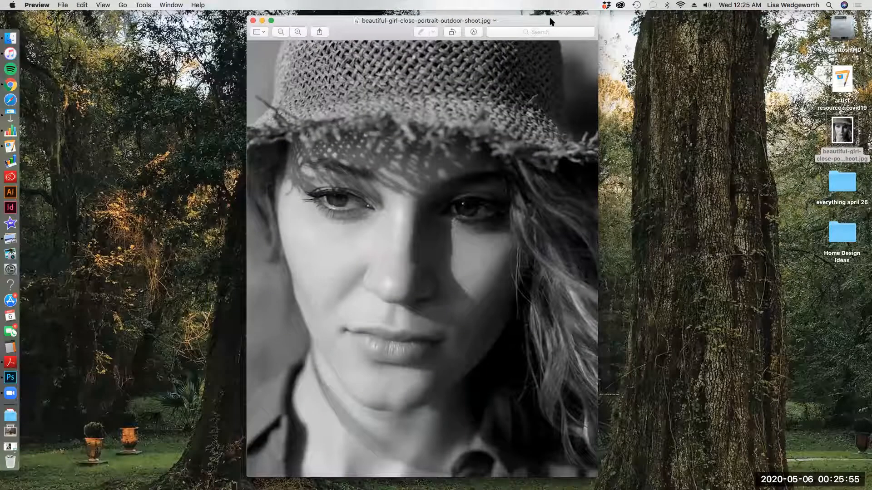
left_click(253, 22)
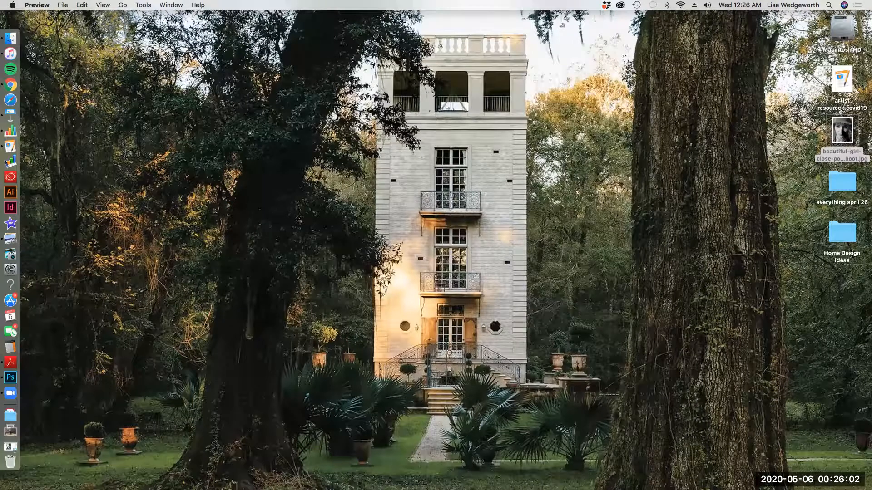
- Open the portrait file from the desktop in Adobe Photoshop CC 2019
right_click(841, 130)
mouse_move(679, 144)
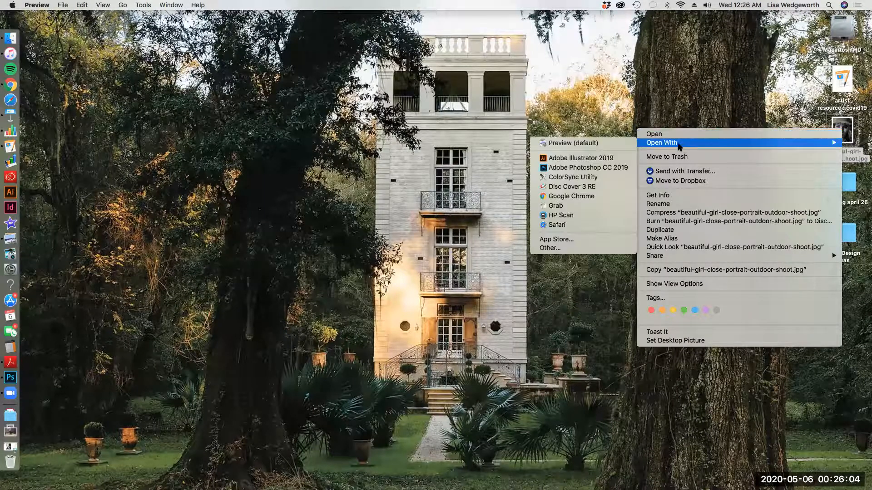
left_click(564, 168)
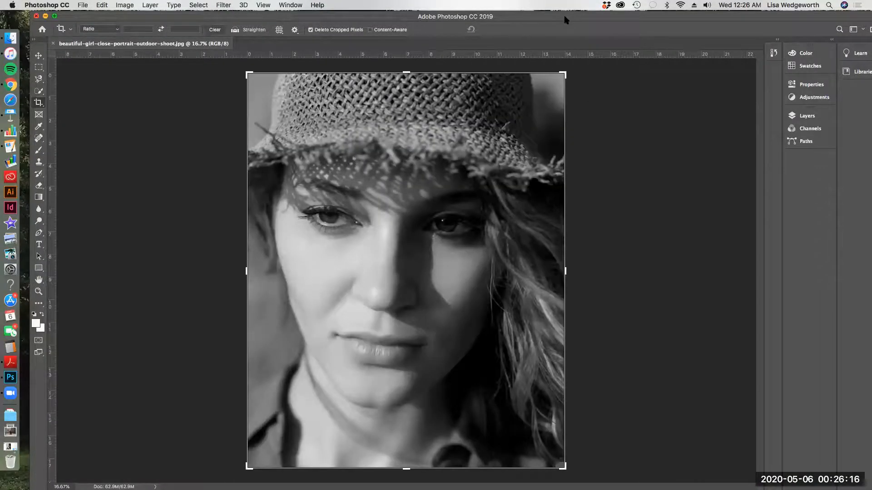
left_click_drag(570, 19, 563, 18)
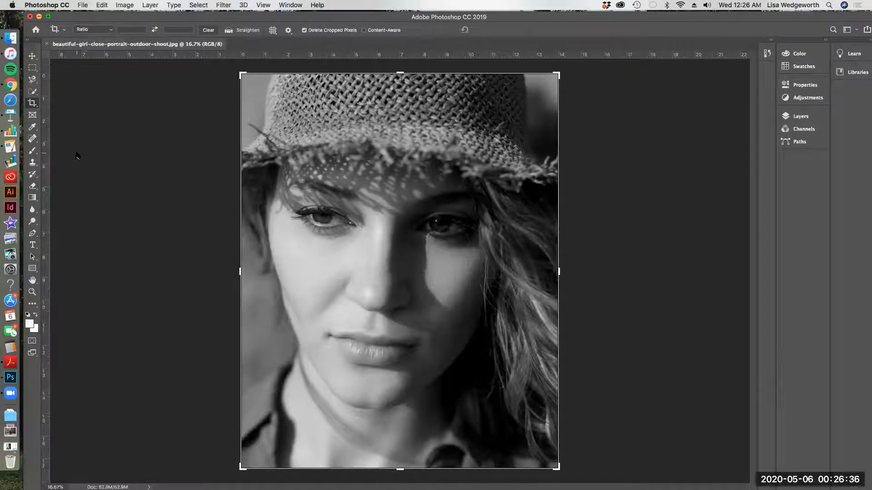
- With the Slice tool, set Divide Slice to split the portrait horizontally into 2 evenly spaced slices down
left_click(34, 105)
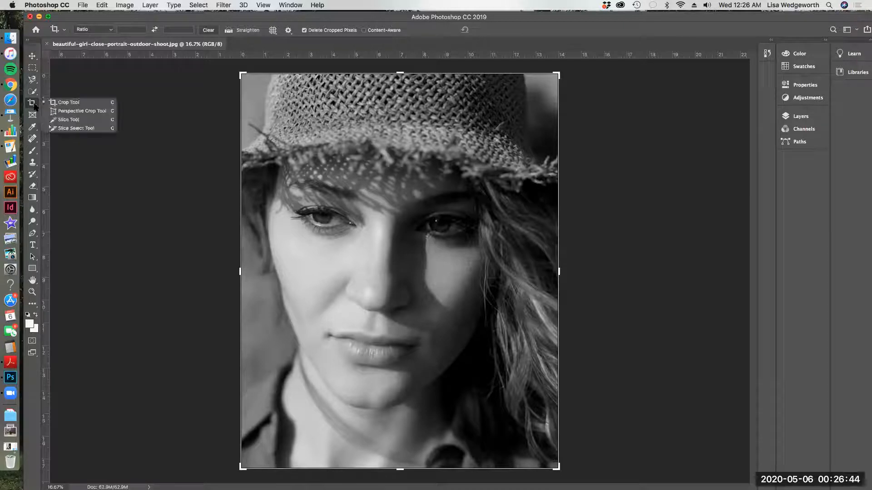
left_click(70, 120)
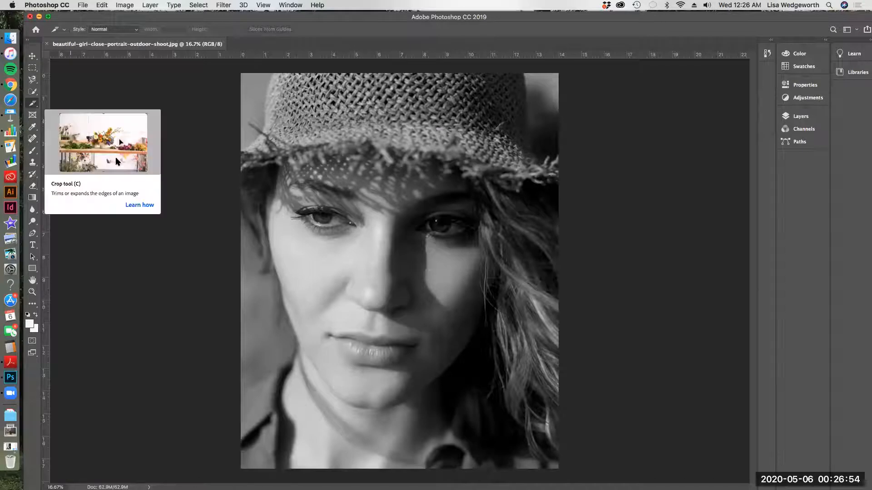
right_click(380, 226)
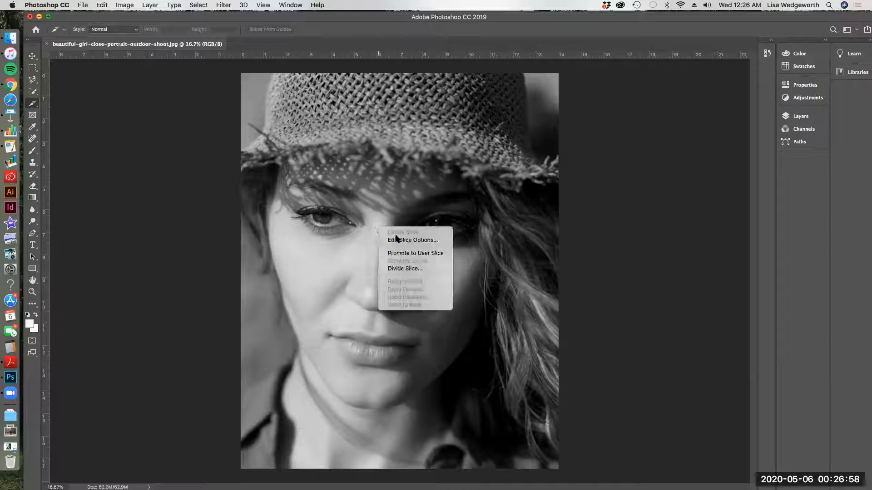
left_click(398, 269)
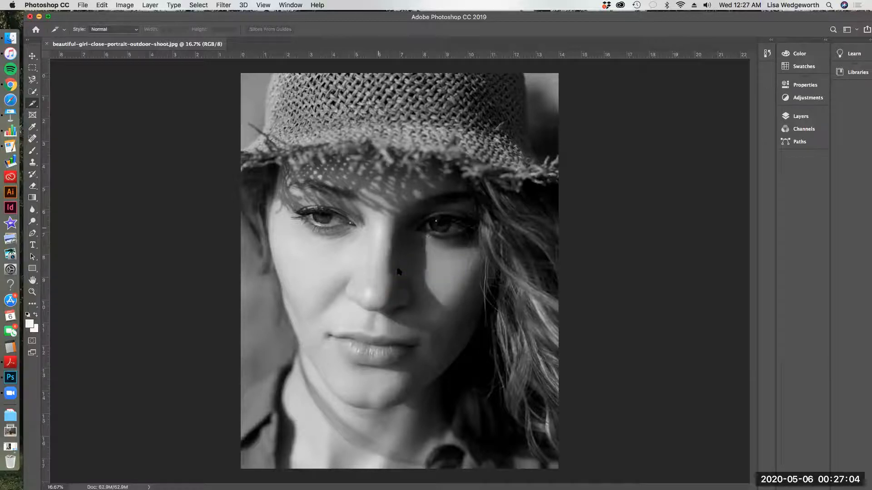
left_click_drag(429, 188, 661, 159)
left_click(584, 177)
left_click(584, 219)
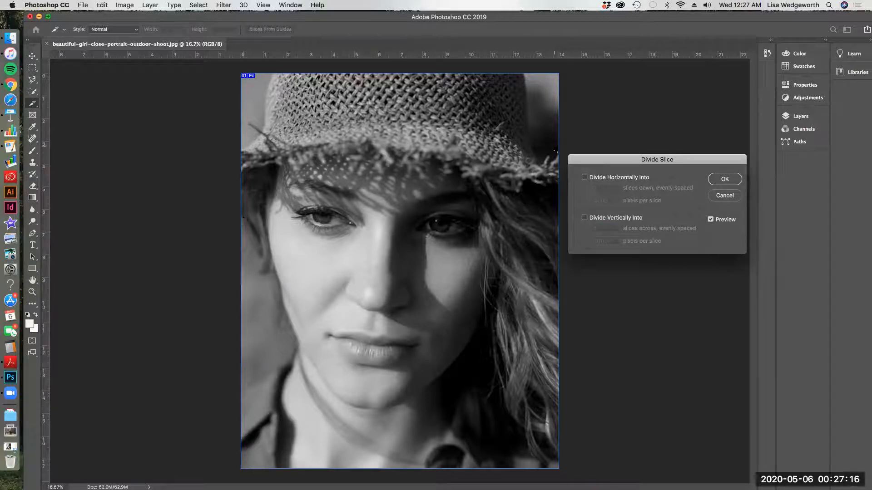
left_click(584, 177)
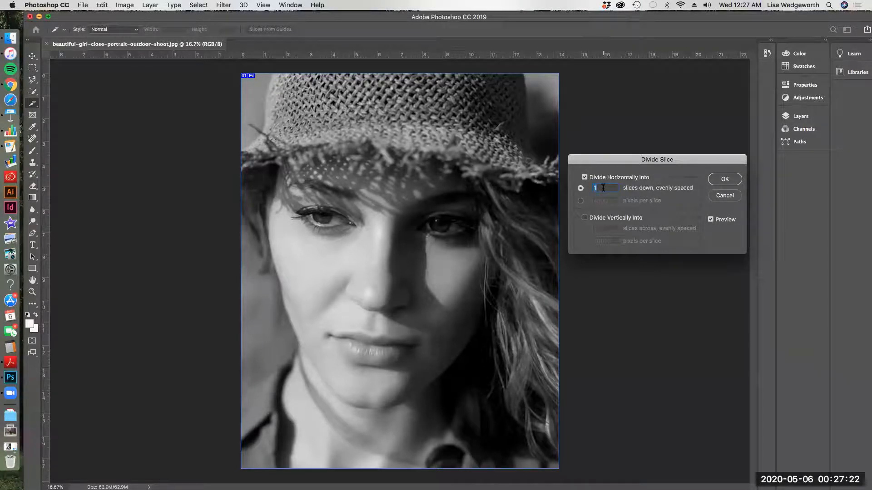
type("2")
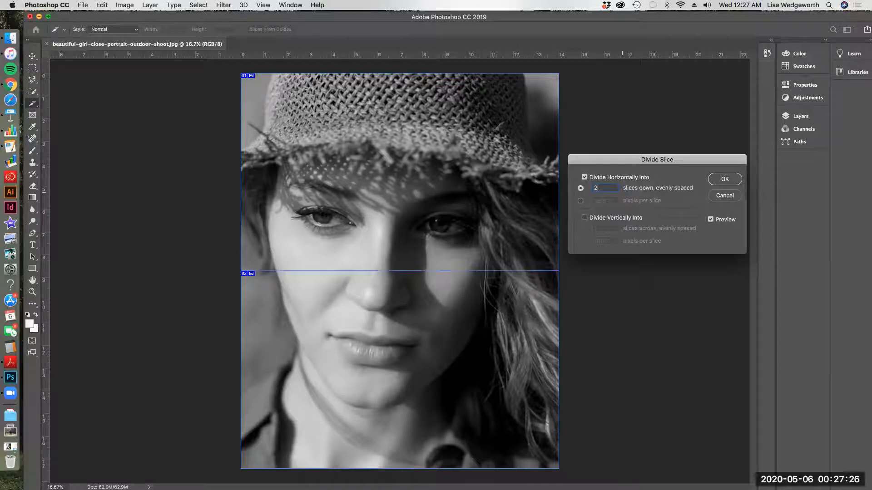
- Set the vertical division to 2 evenly spaced slices across and apply the slice division
left_click(585, 219)
type("2")
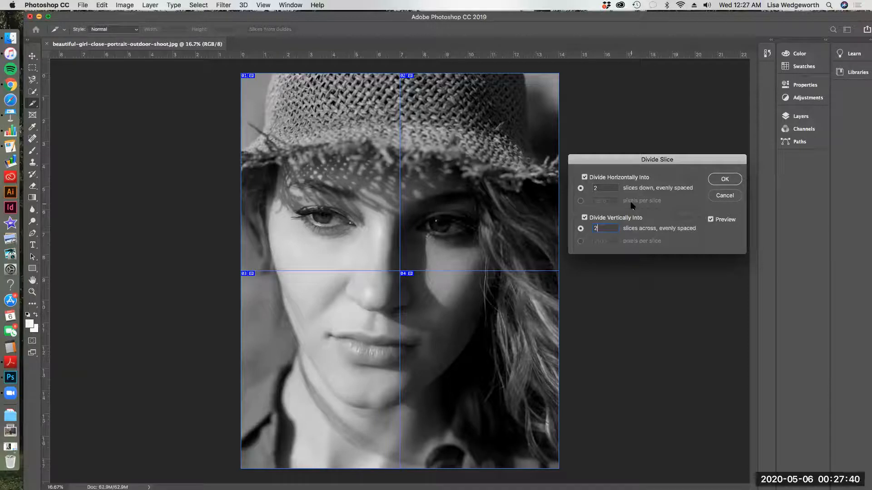
left_click(727, 180)
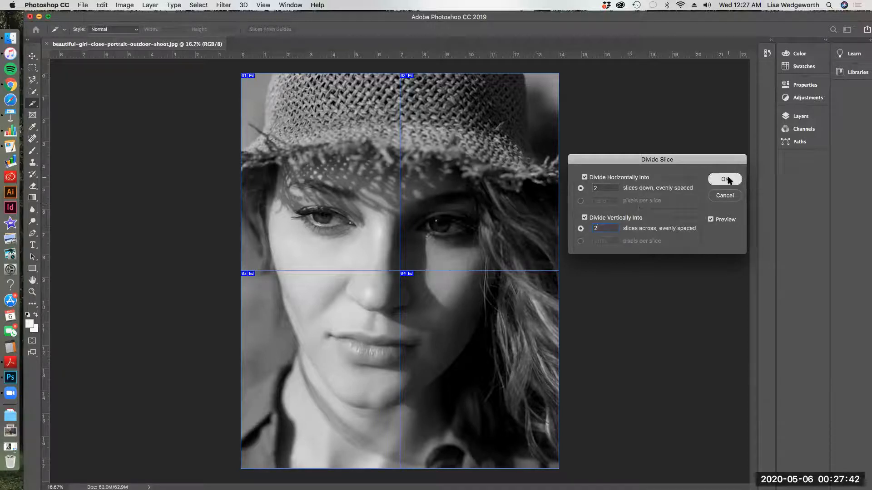
left_click(727, 180)
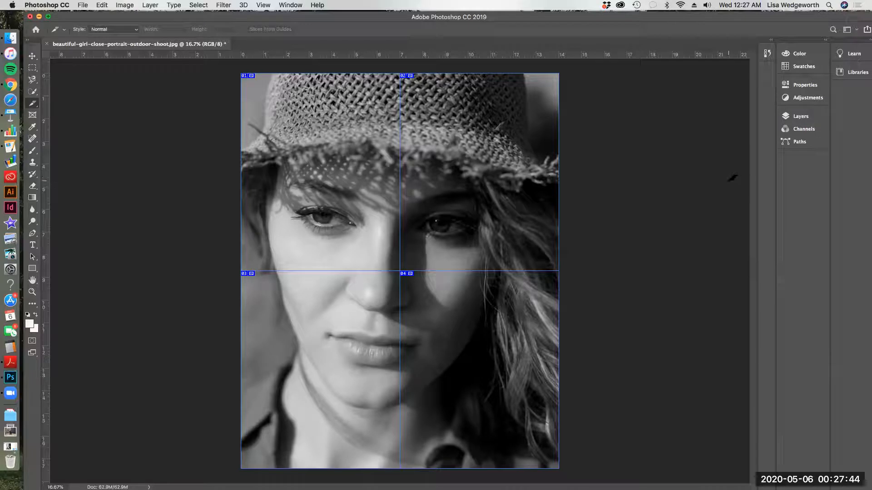
- Export the sliced portrait with Save for Web (Legacy) and choose the Desktop as the save location
left_click(81, 5)
left_click(81, 6)
left_click(81, 6)
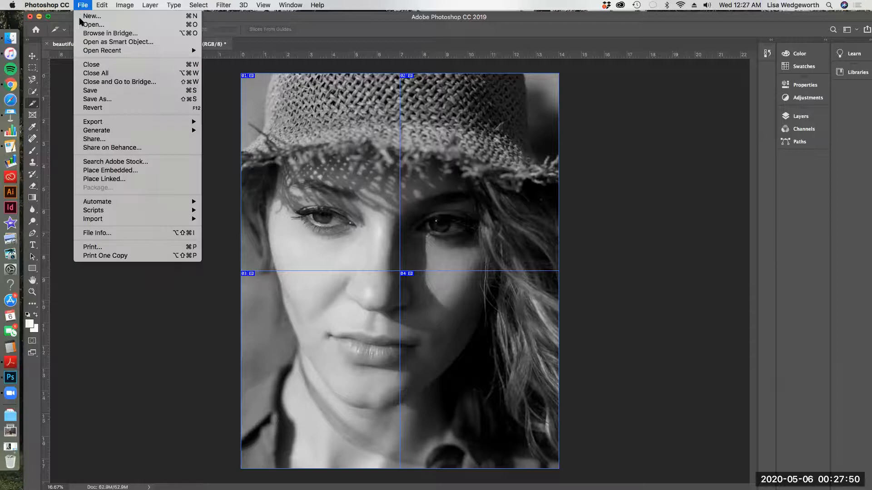
mouse_move(97, 120)
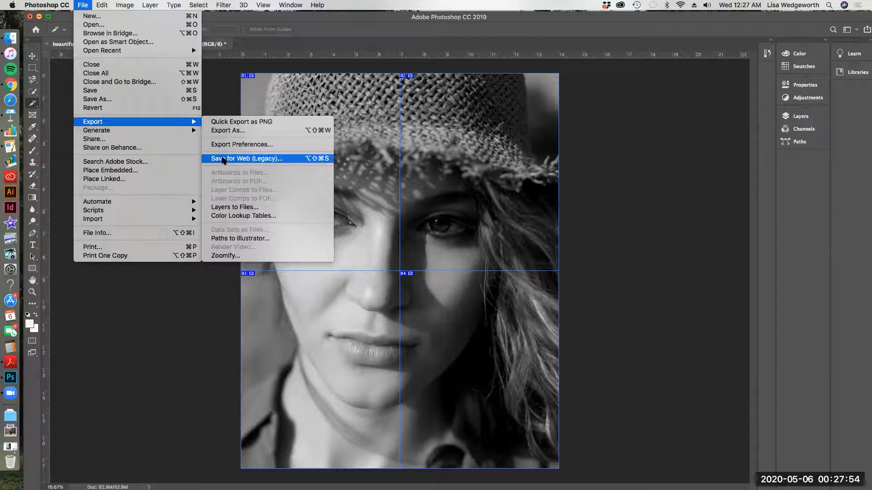
left_click(262, 159)
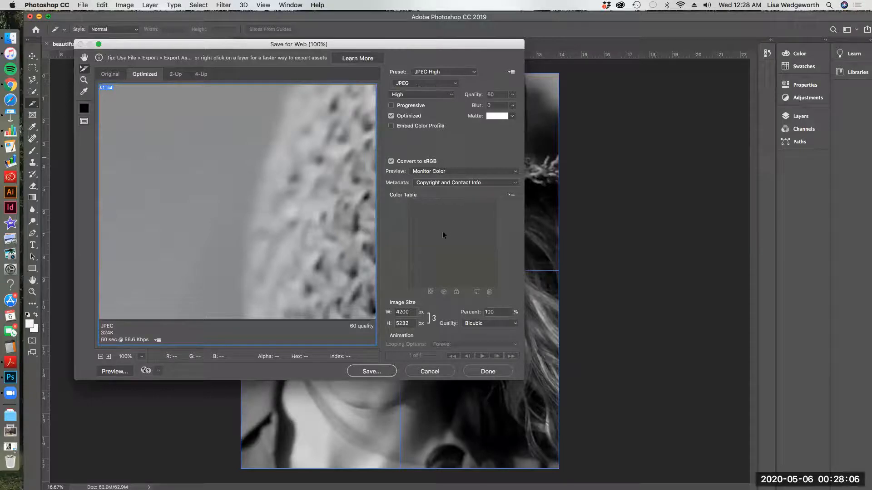
left_click(372, 371)
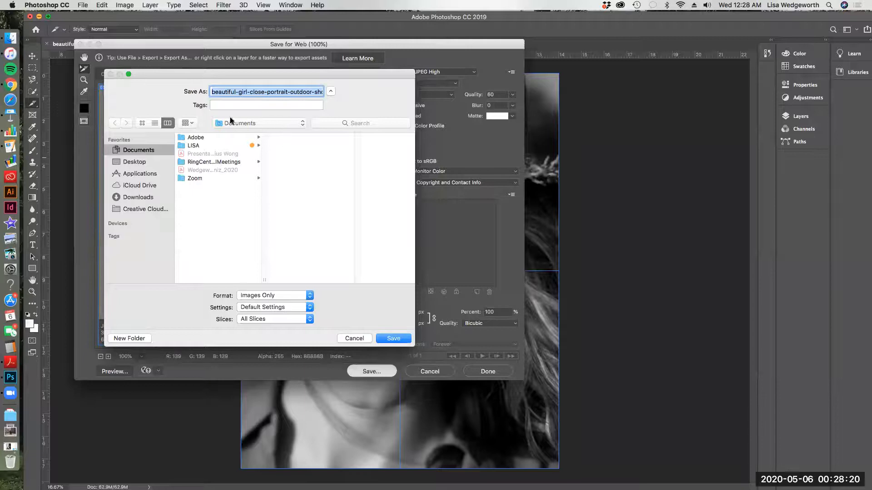
left_click(300, 124)
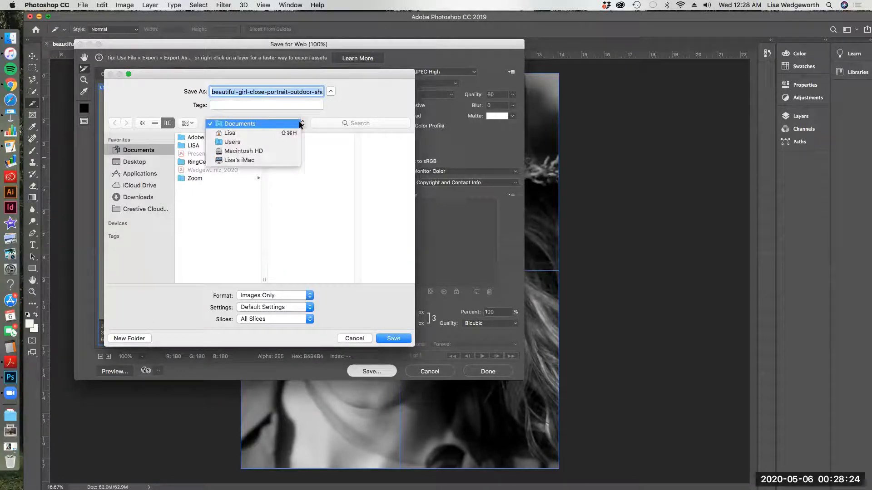
left_click(299, 124)
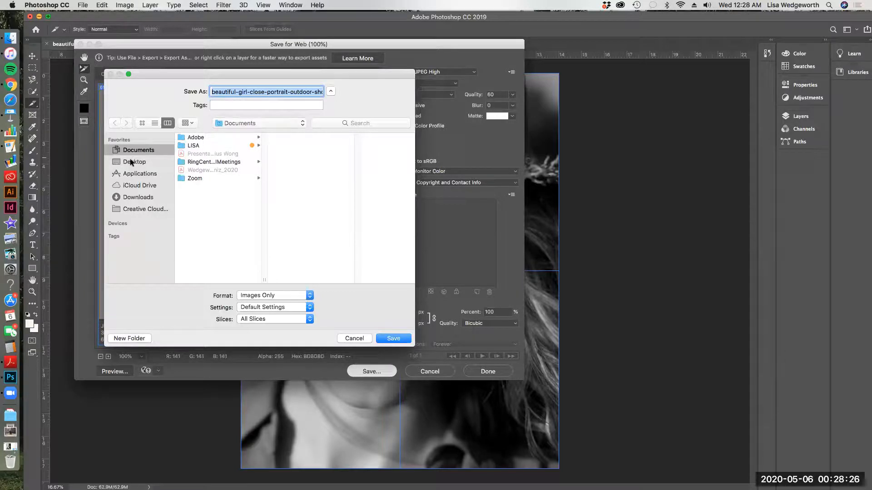
left_click(130, 162)
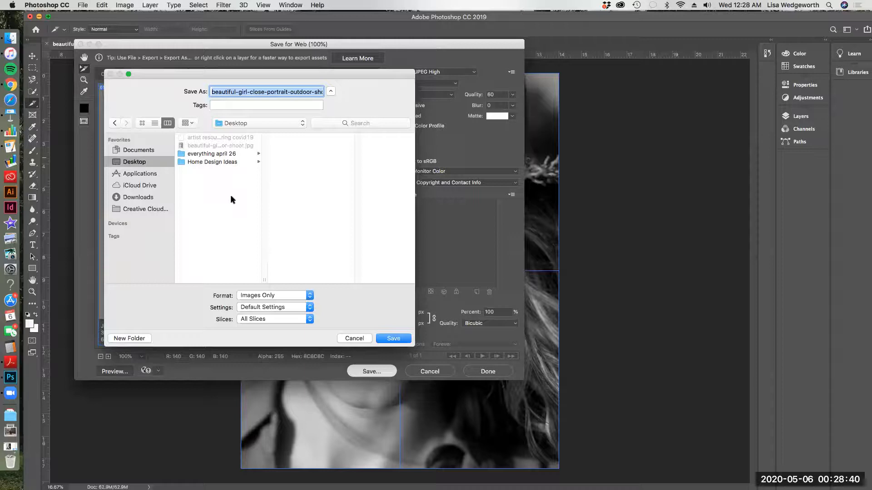
- Name the export "girl portait" and save all slices as images only
left_click(240, 92)
triple_click(240, 92)
type("portrait")
key("BackSpace")
key("BackSpace")
key("BackSpace")
type("girl port")
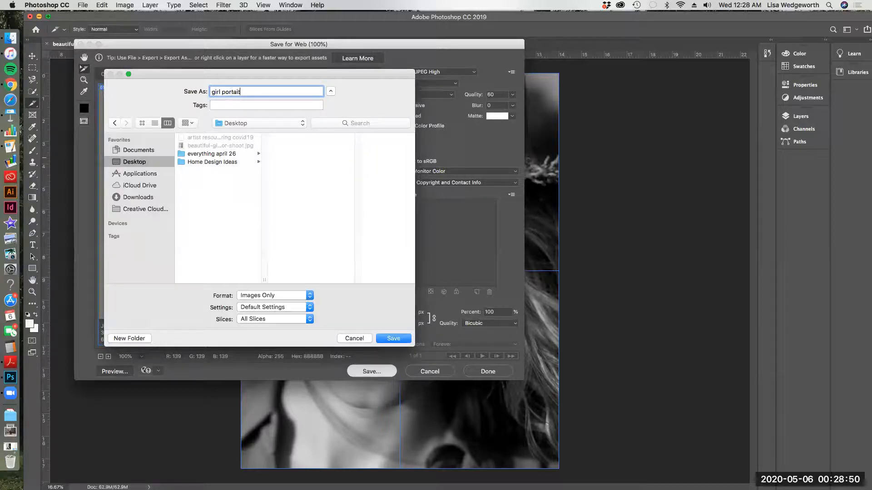
type("ait")
left_click(387, 339)
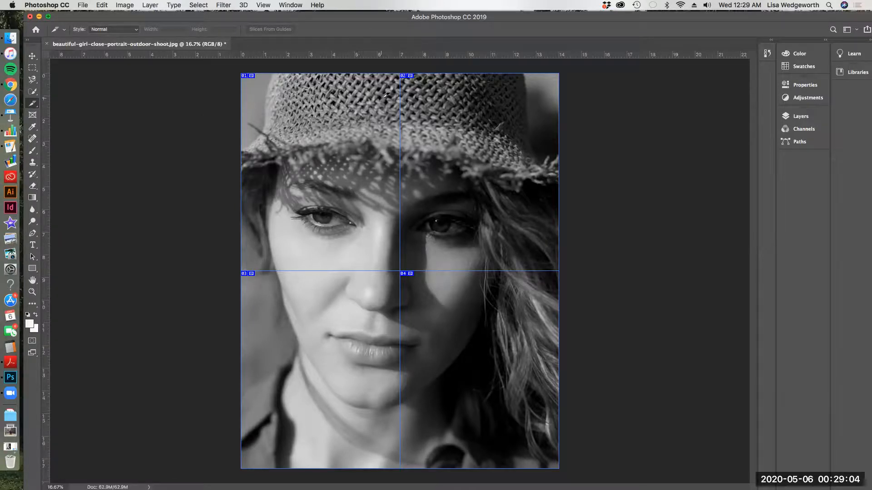
- Minimize the Photoshop window and open the exported images folder on the desktop
left_click(39, 17)
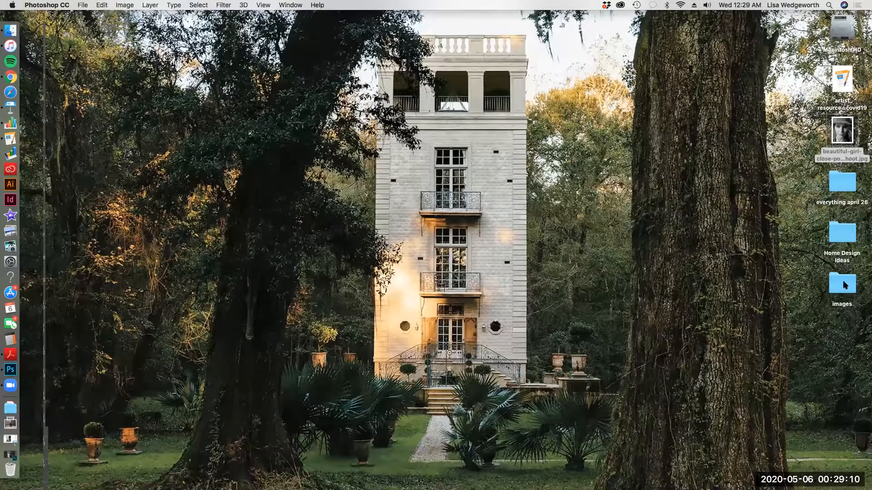
left_click(842, 283)
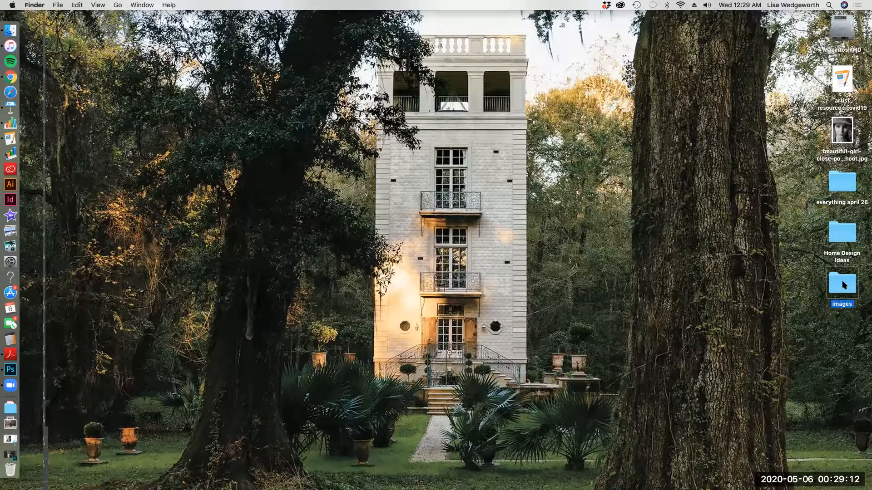
double_click(843, 284)
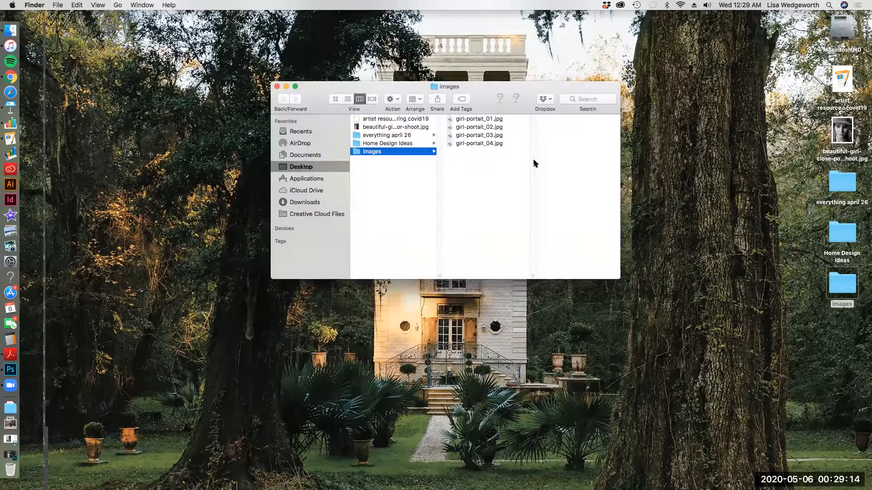
- Open all four girl-portait slice files together in Preview and look through the individual portrait sections
left_click(467, 143)
left_click(467, 121, "shift")
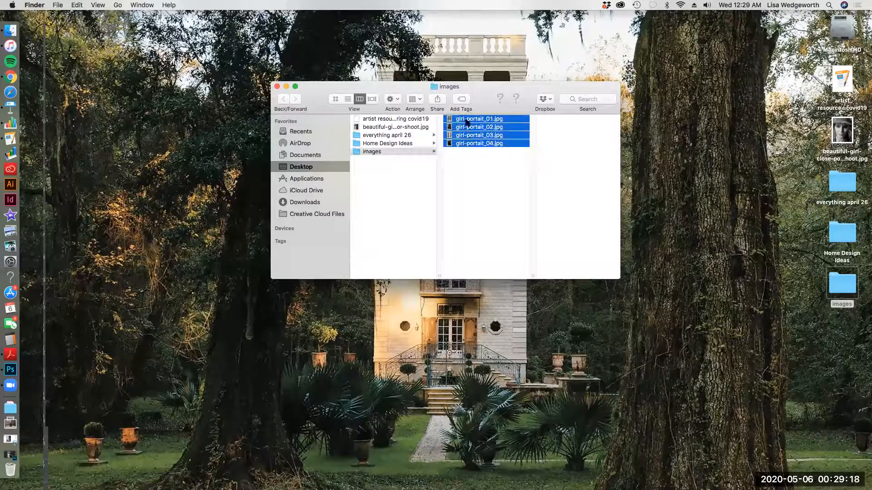
double_click(466, 120)
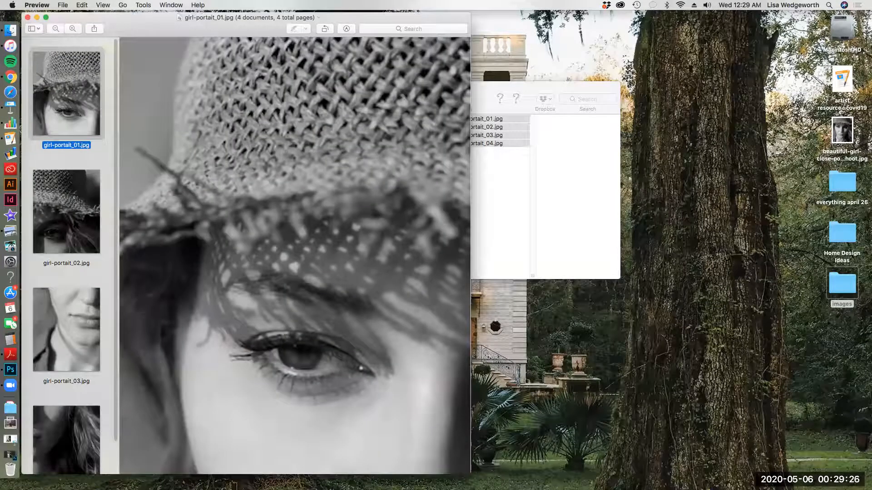
key("Down")
left_click(67, 301)
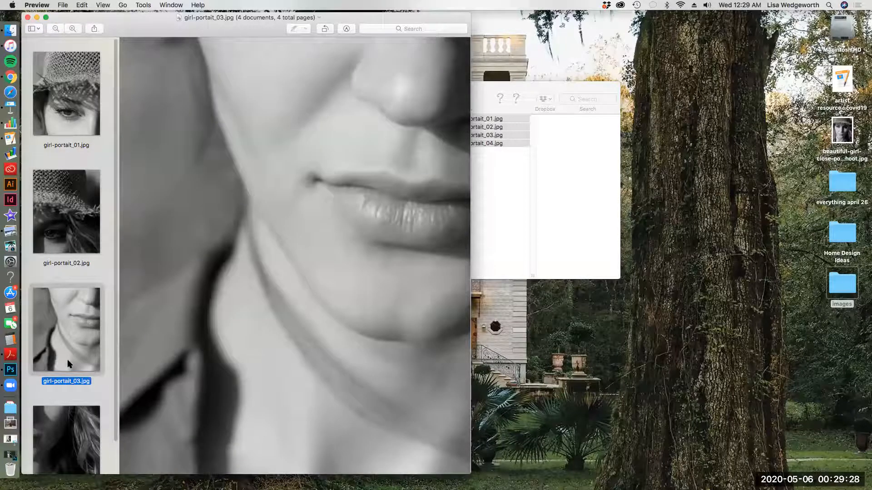
left_click(63, 418)
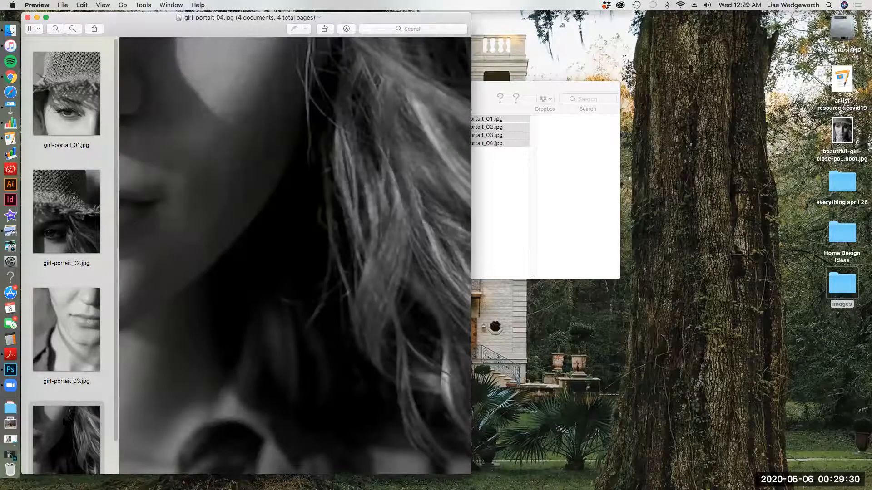
left_click_drag(139, 28, 298, 26)
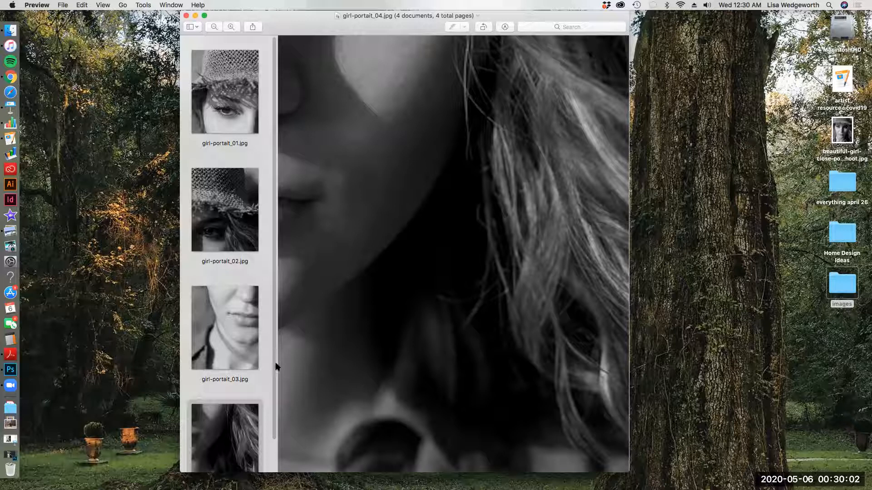
scroll(274, 426, "down", 2)
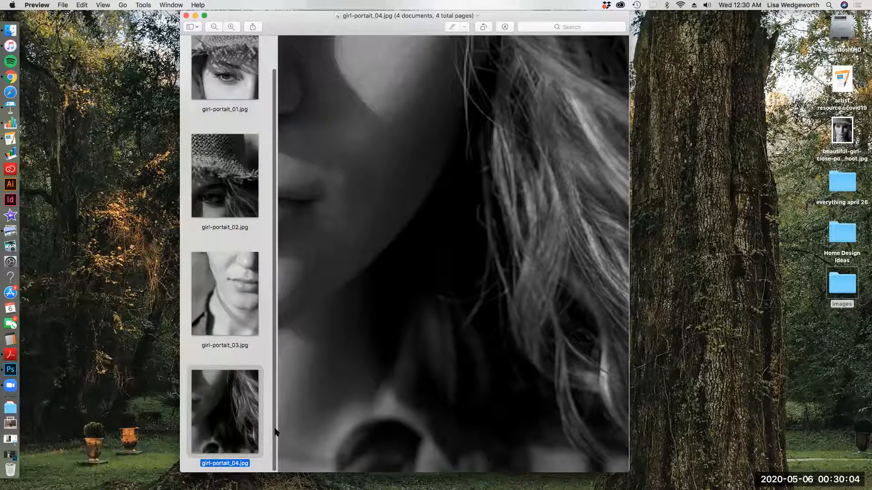
scroll(274, 409, "up", 2)
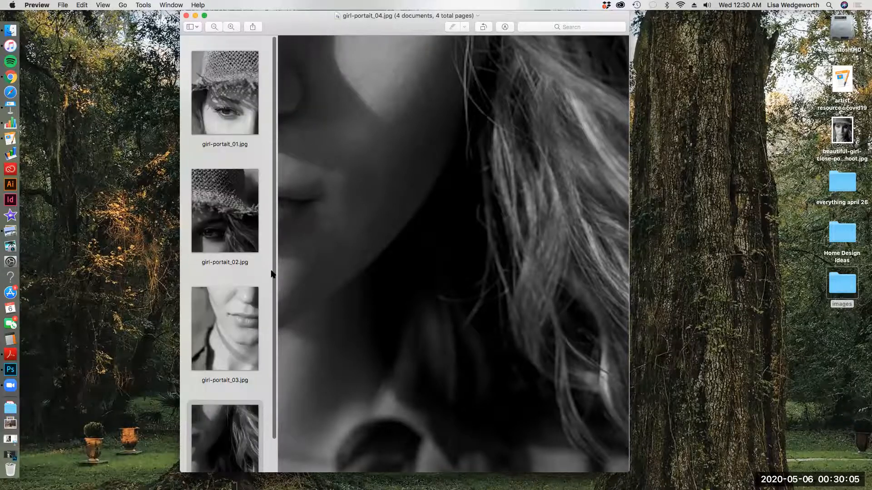
- Minimize the slice preview and close the images folder window
left_click(194, 16)
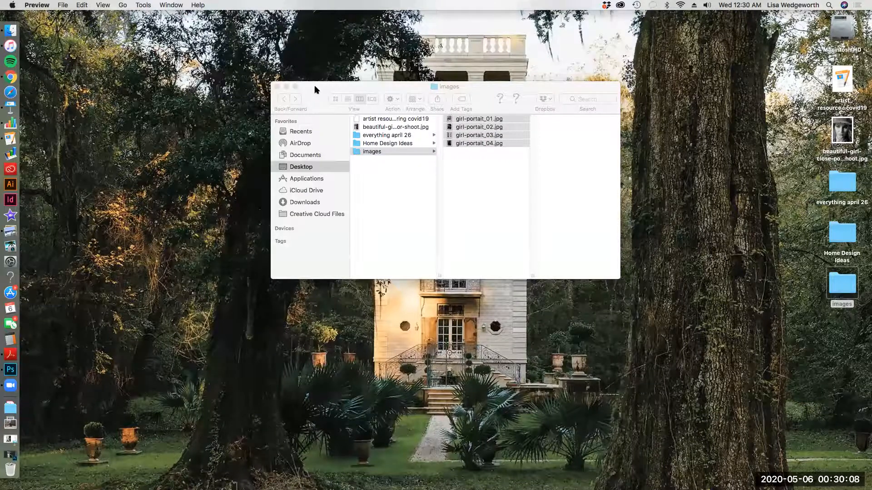
left_click(315, 90)
left_click(278, 87)
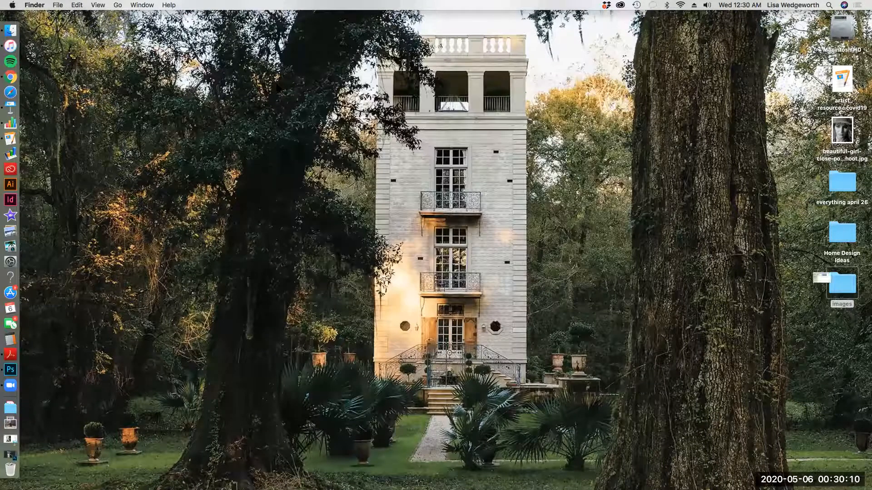